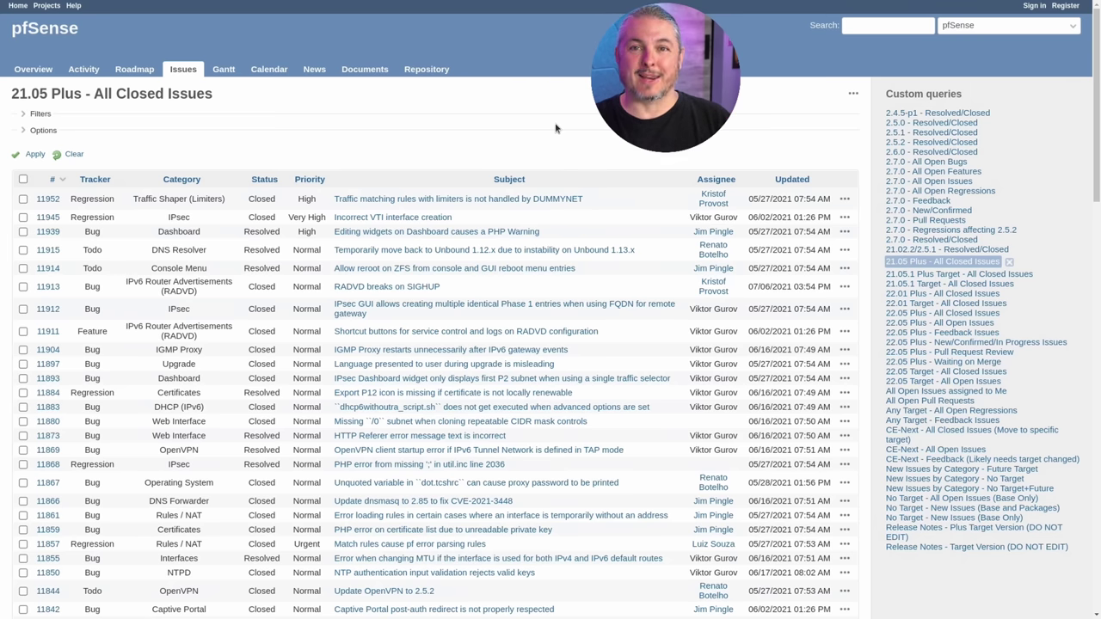
Look through the list of 21.05 Plus closed issues from start to end.
scroll(555, 128, down, 1)
scroll(555, 128, down, 20)
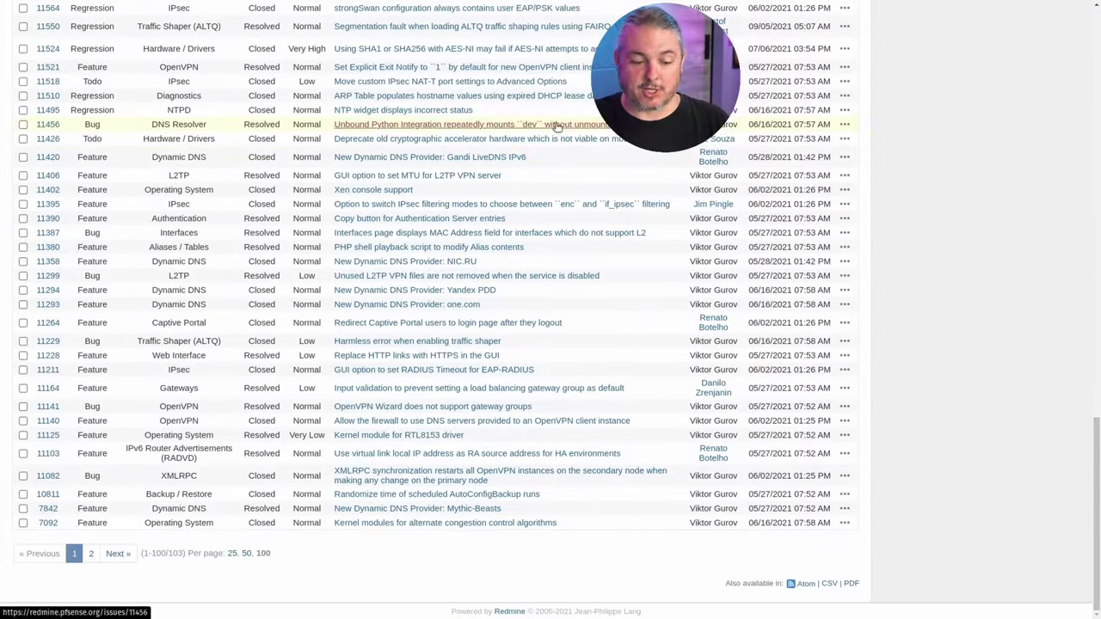
scroll(473, 368, up, 20)
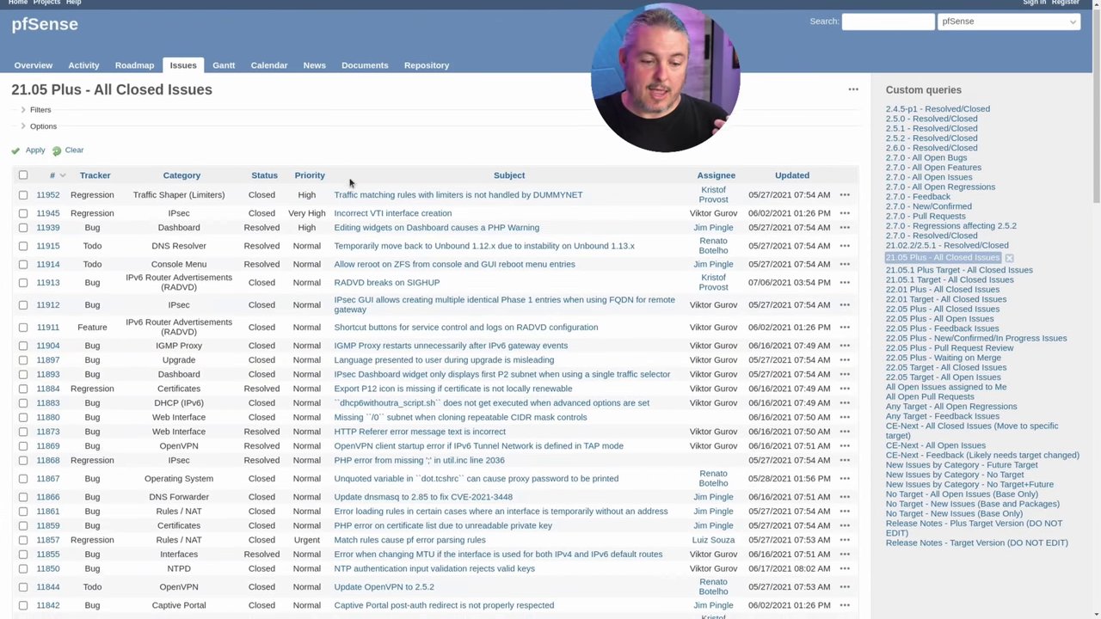
scroll(347, 172, down, 4)
scroll(327, 162, up, 4)
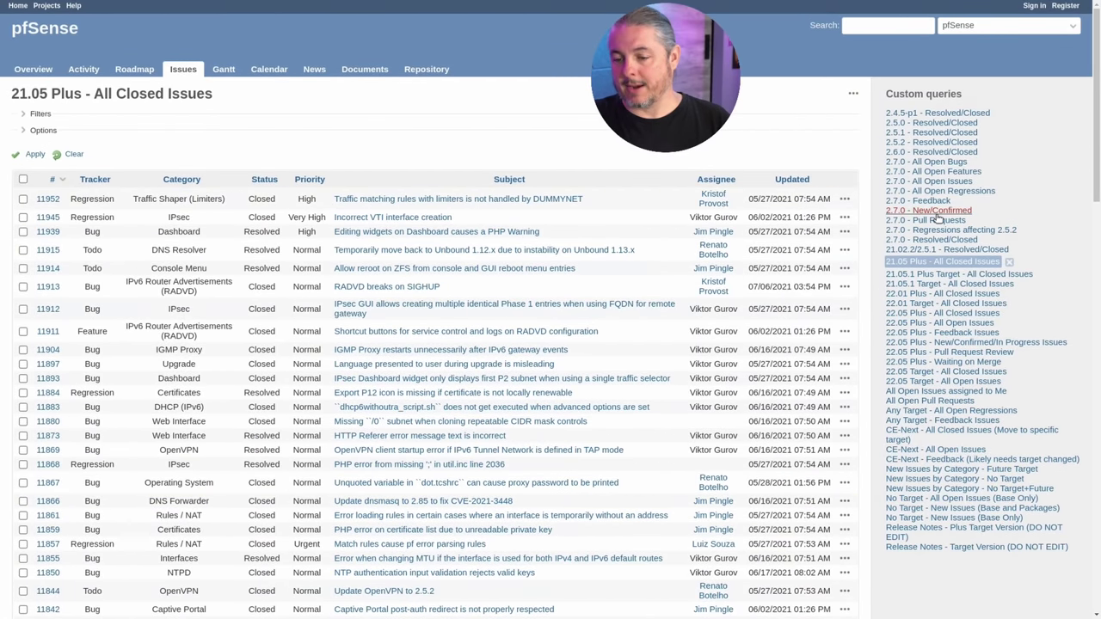
Open the 2.7.0 - Resolved/Closed query and look through its issue list.
click(963, 243)
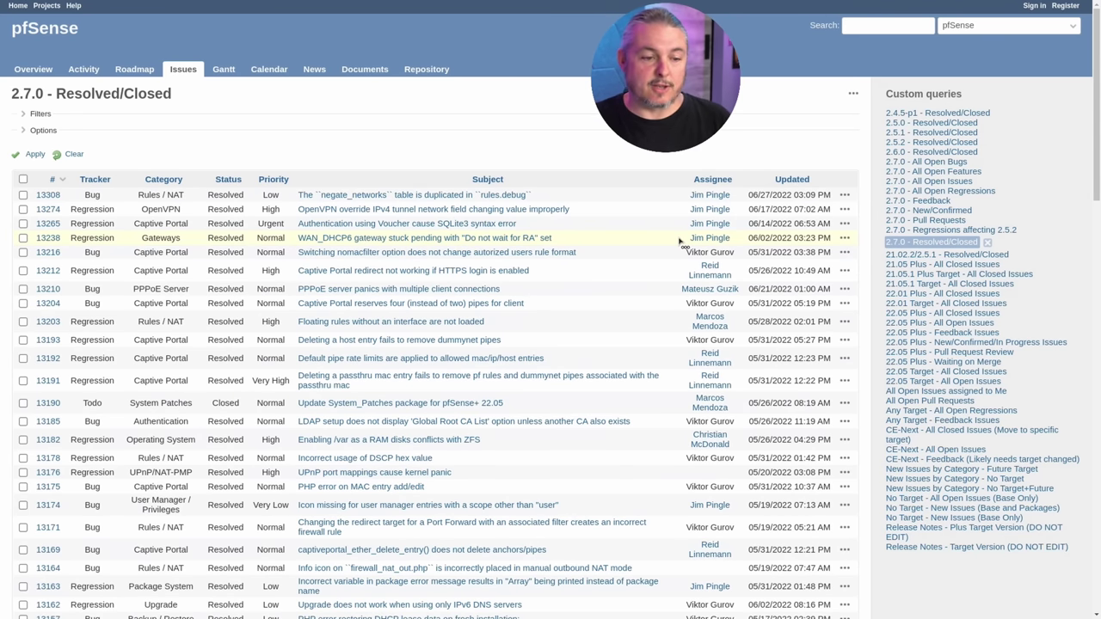
scroll(681, 242, down, 20)
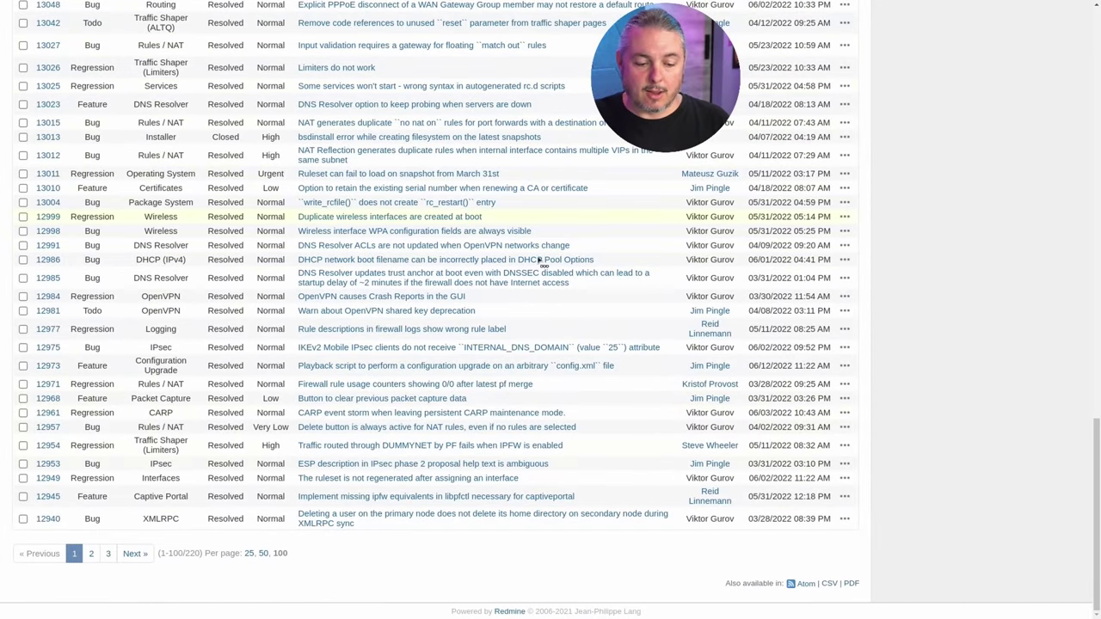
scroll(259, 522, up, 20)
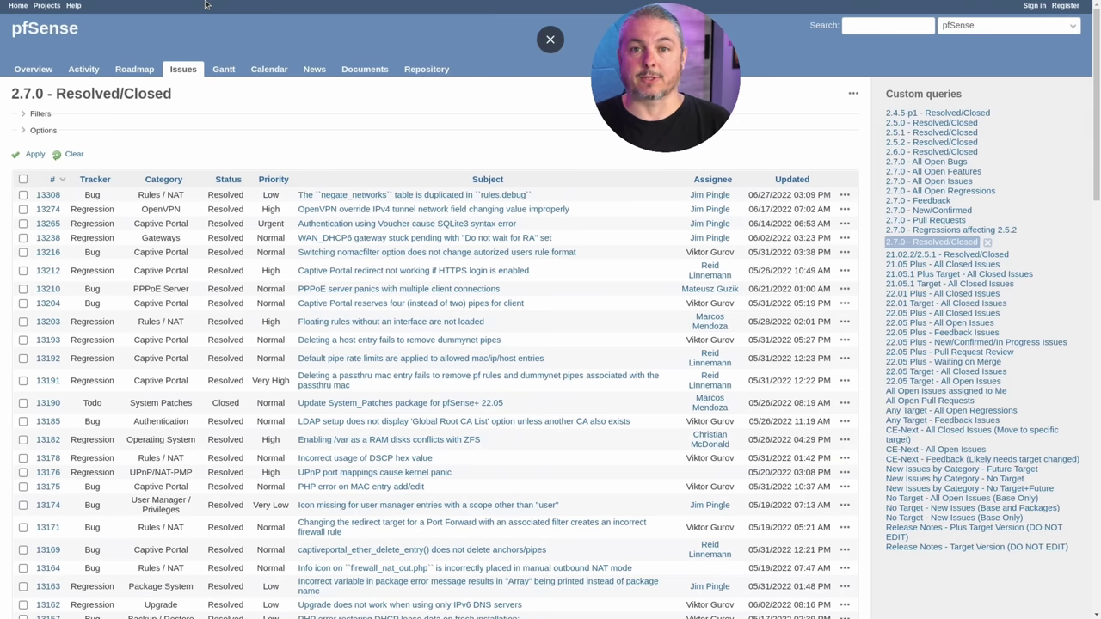
scroll(560, 167, down, 6)
scroll(713, 228, up, 6)
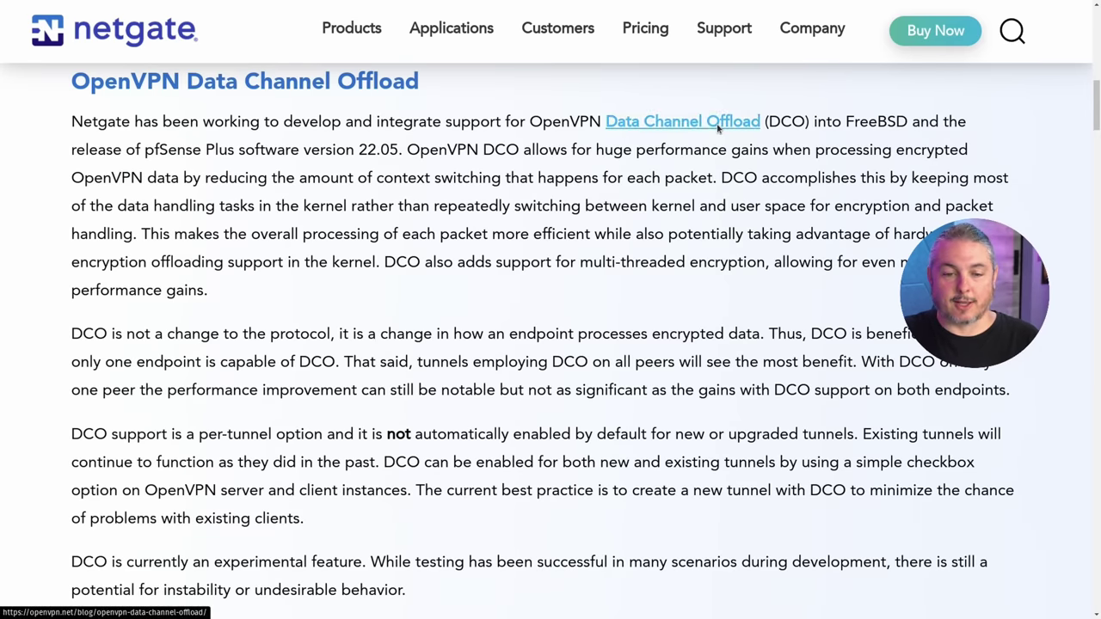
Open the linked OpenVPN Data Channel Offload article and read the release post's ZFS Boot Environments and Captive Portal sections.
click(671, 122)
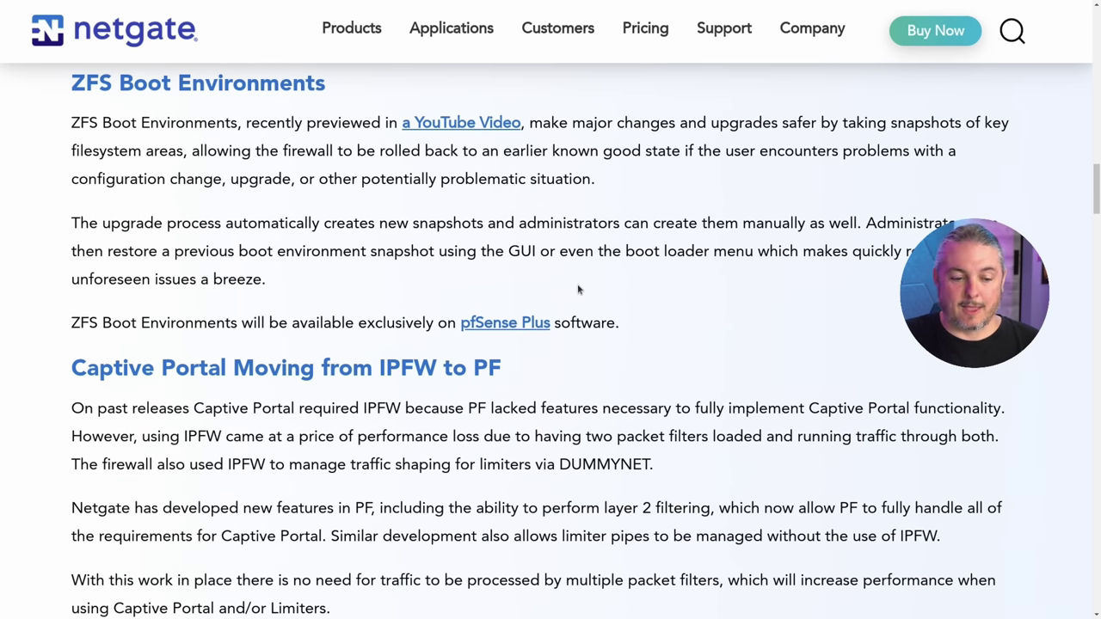
scroll(578, 290, down, 5)
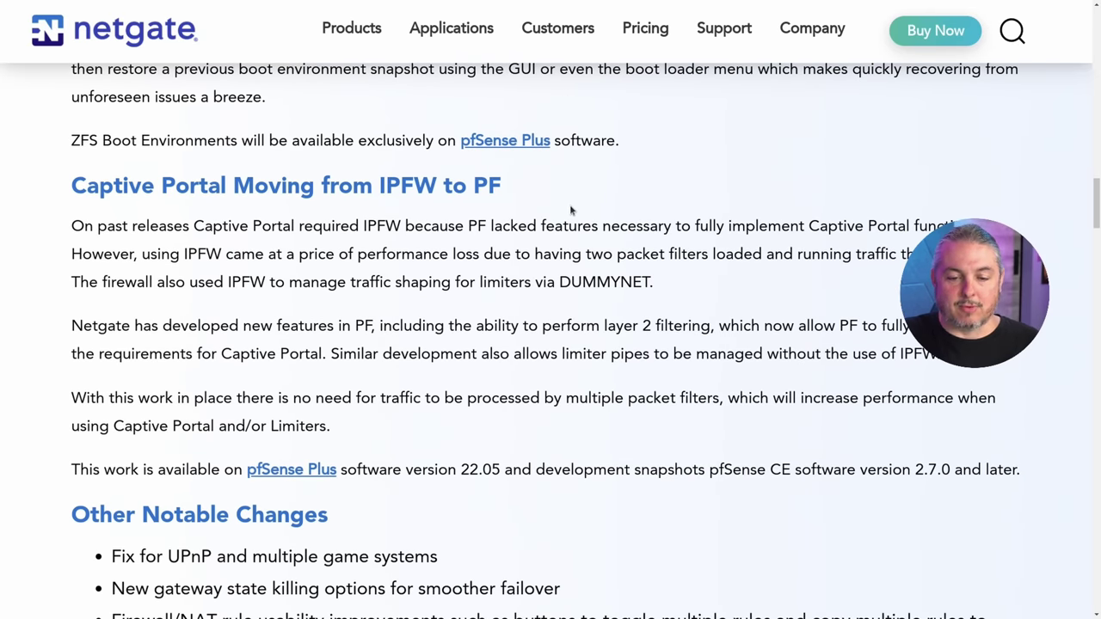
scroll(396, 360, down, 1)
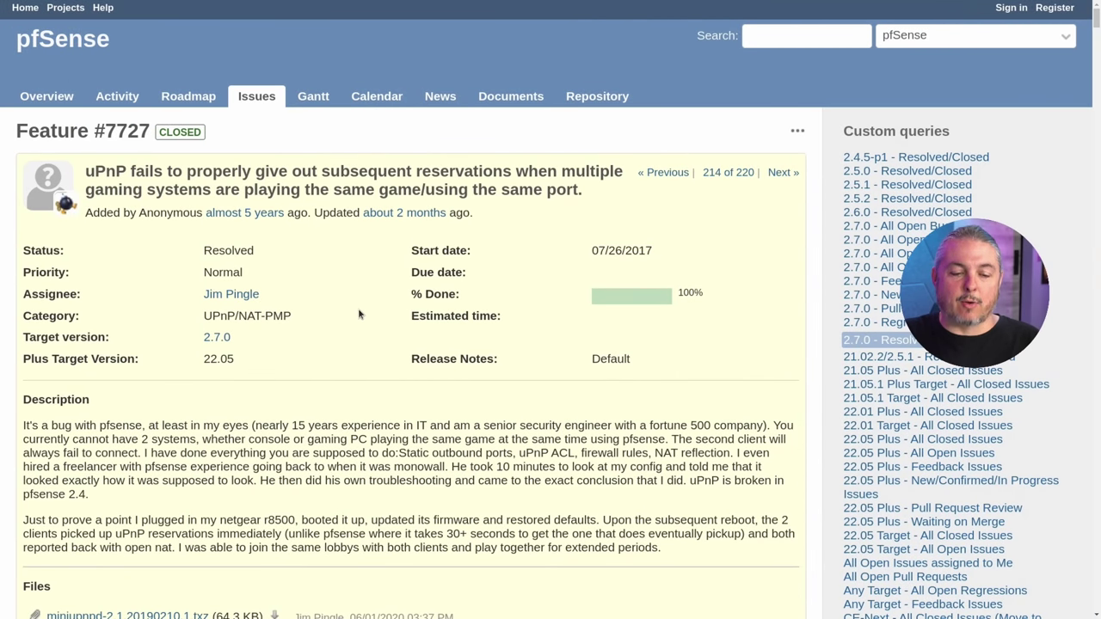
Check the target version and Plus target version of Feature #7727 about uPnP with multiple gaming systems.
drag(259, 379, 183, 364)
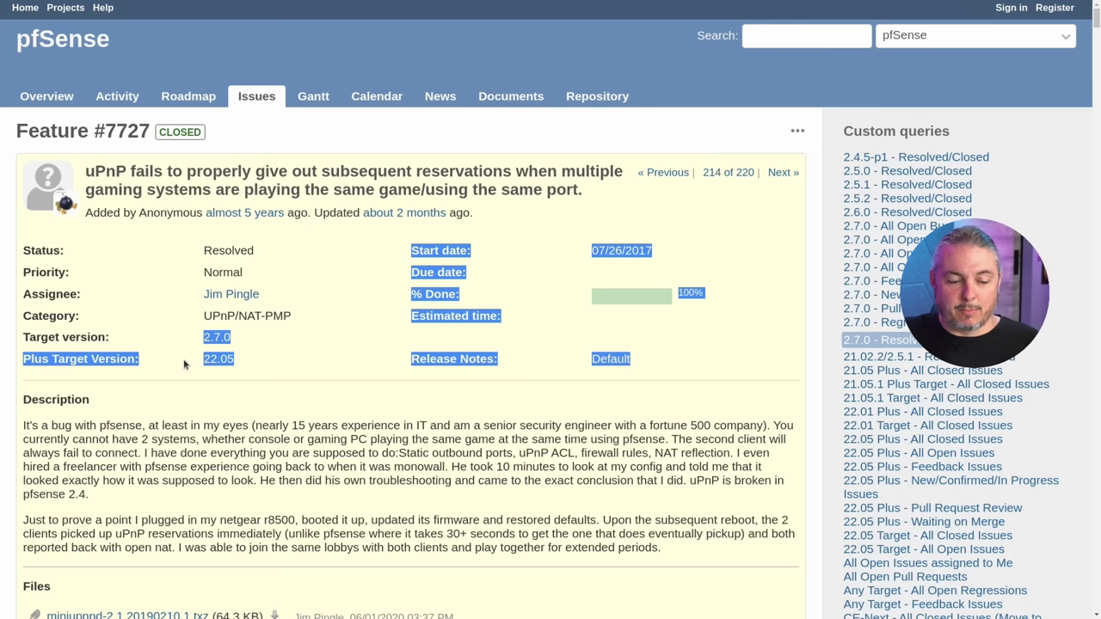
click(264, 375)
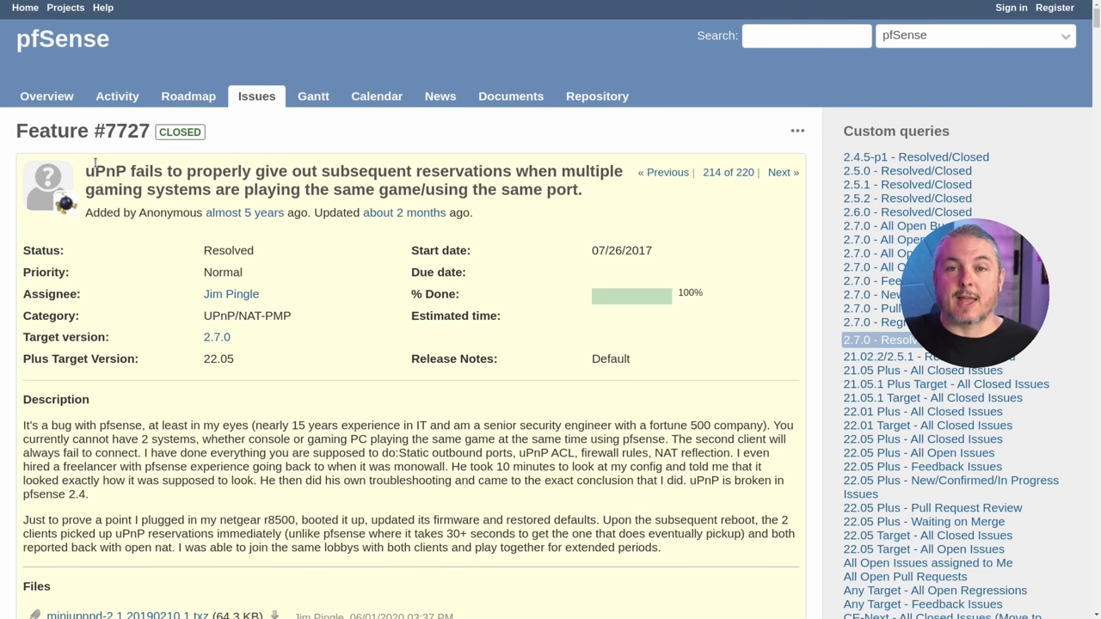
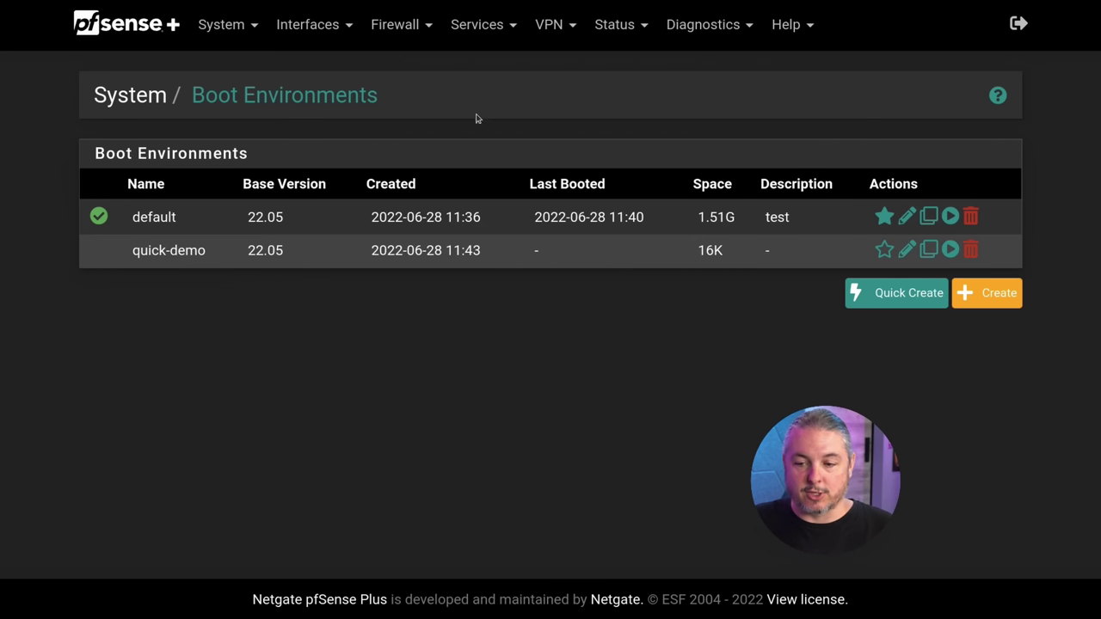
Activate the quick-demo boot environment and switch activation back to the default environment.
click(885, 249)
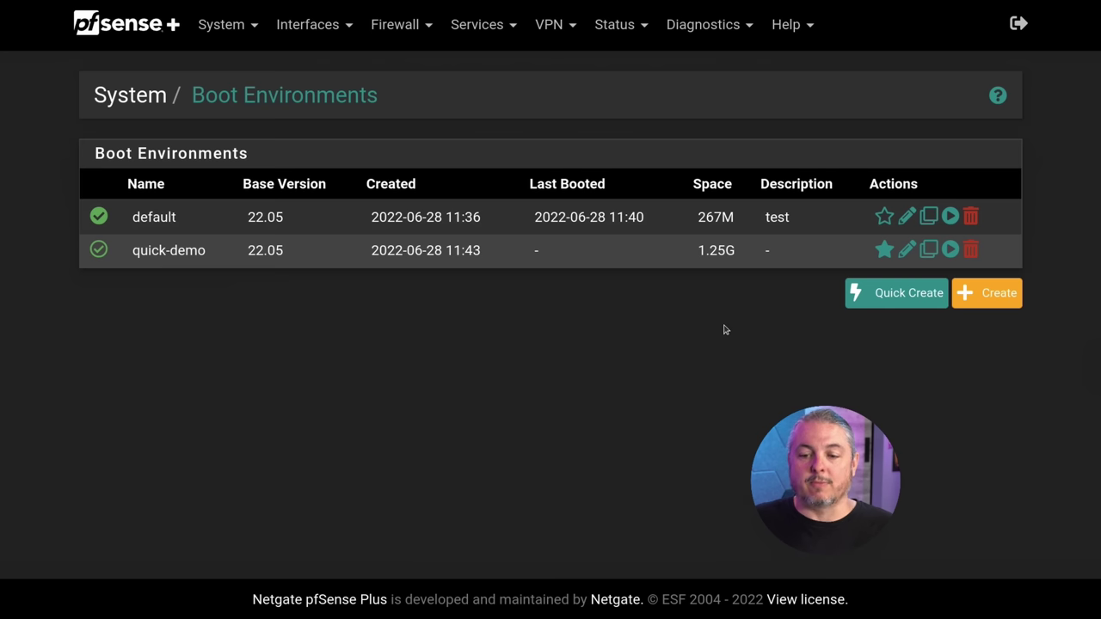
click(885, 217)
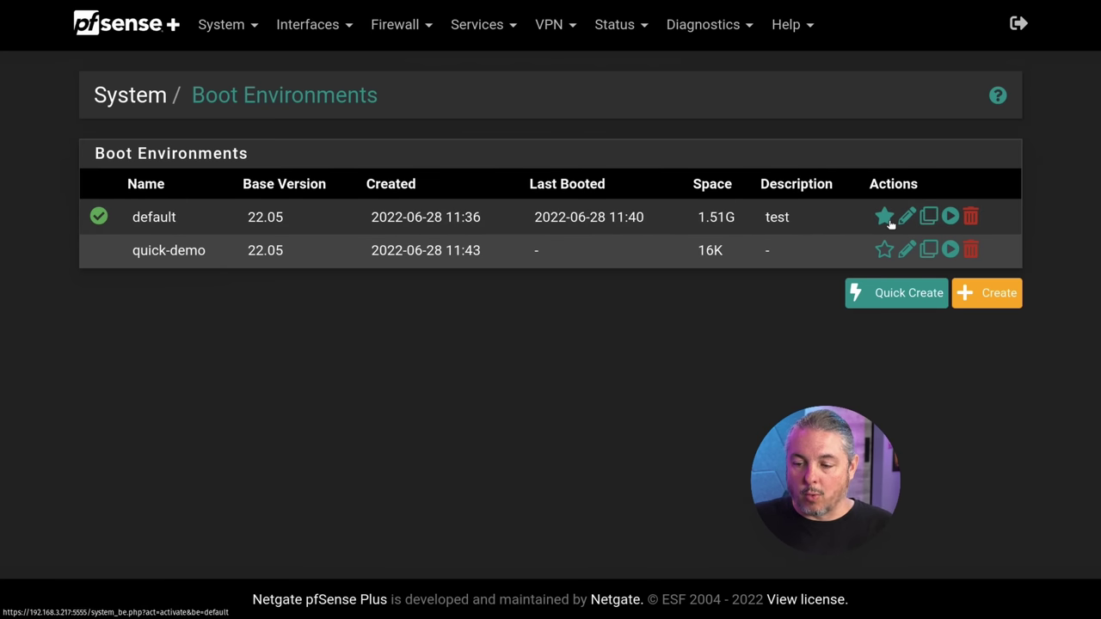
Open the one-time reboot options for quick-demo, inspect the boot environment choices, and return to the environment list without rebooting.
click(950, 250)
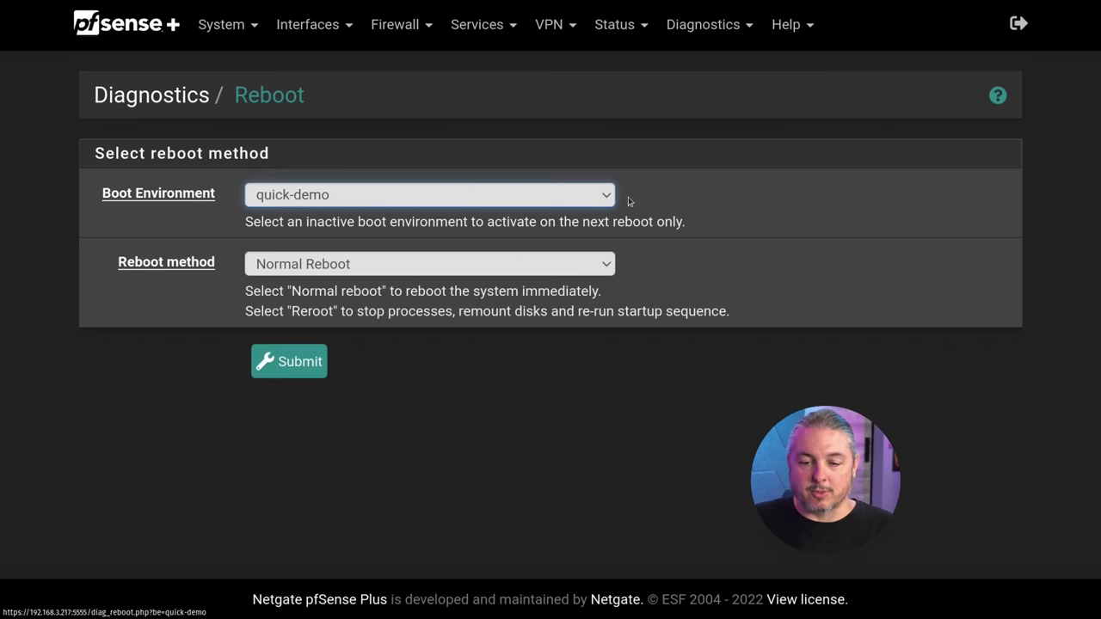
click(399, 196)
click(400, 196)
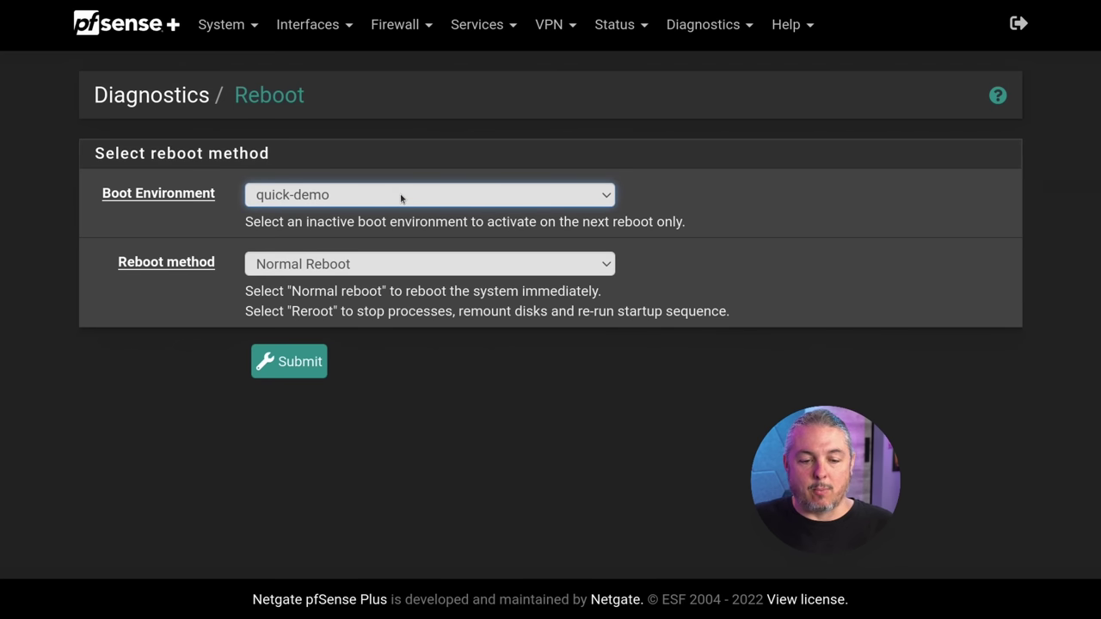
right_click(200, 137)
click(233, 163)
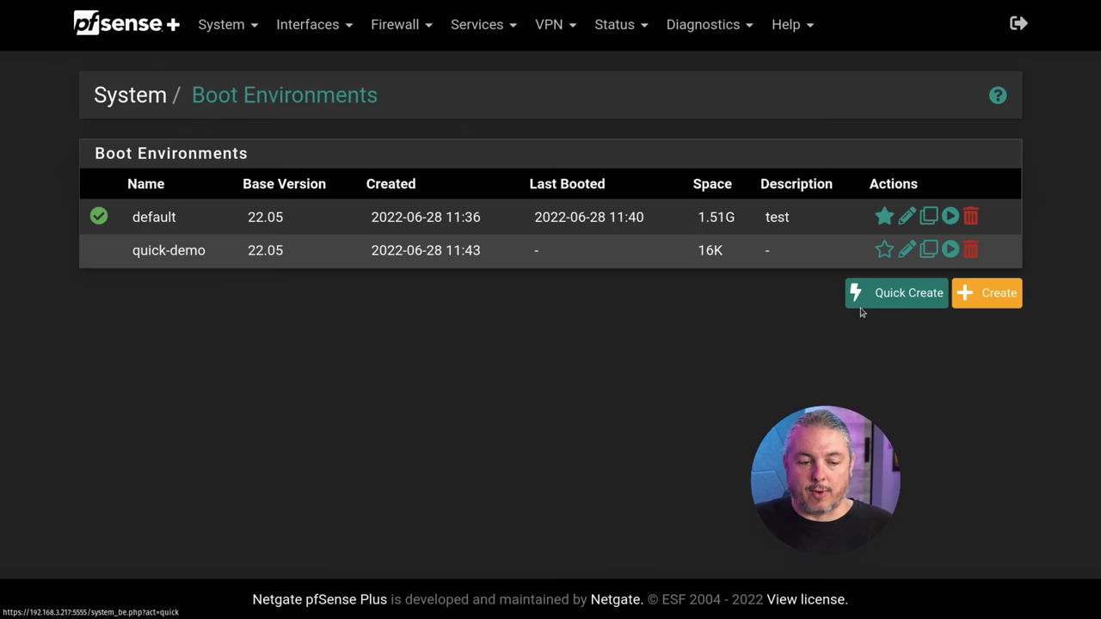
click(861, 308)
click(885, 337)
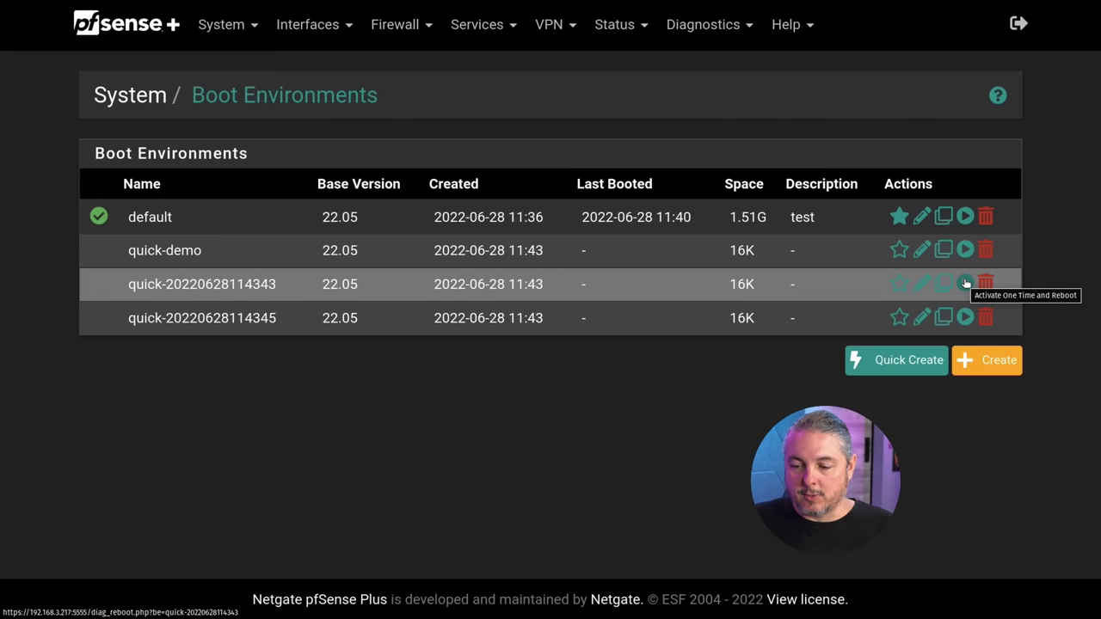
click(965, 284)
click(387, 195)
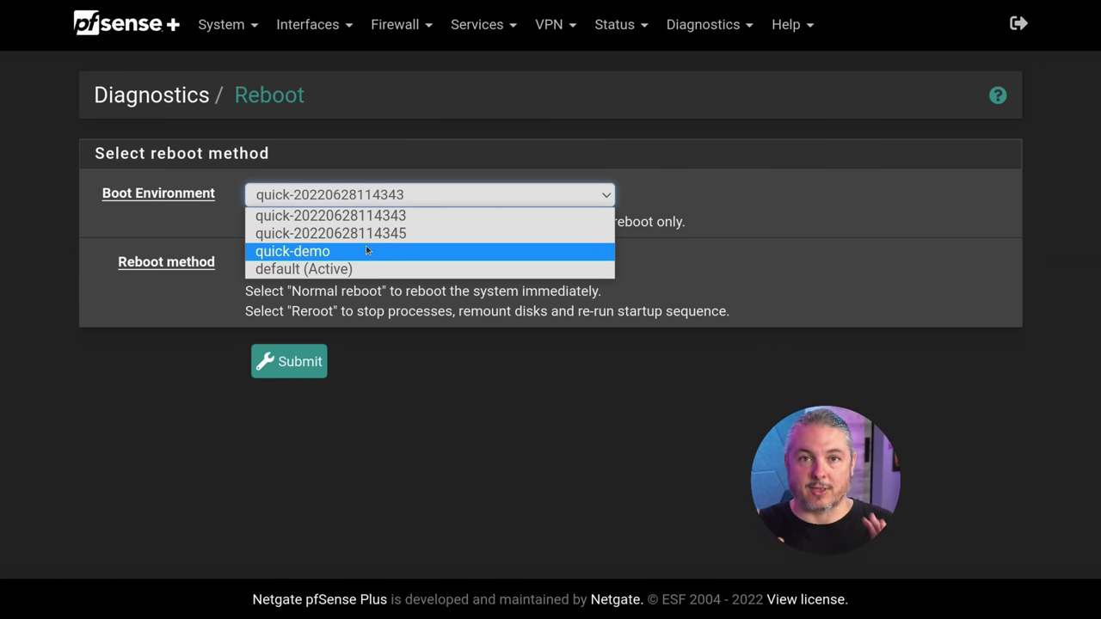
click(528, 379)
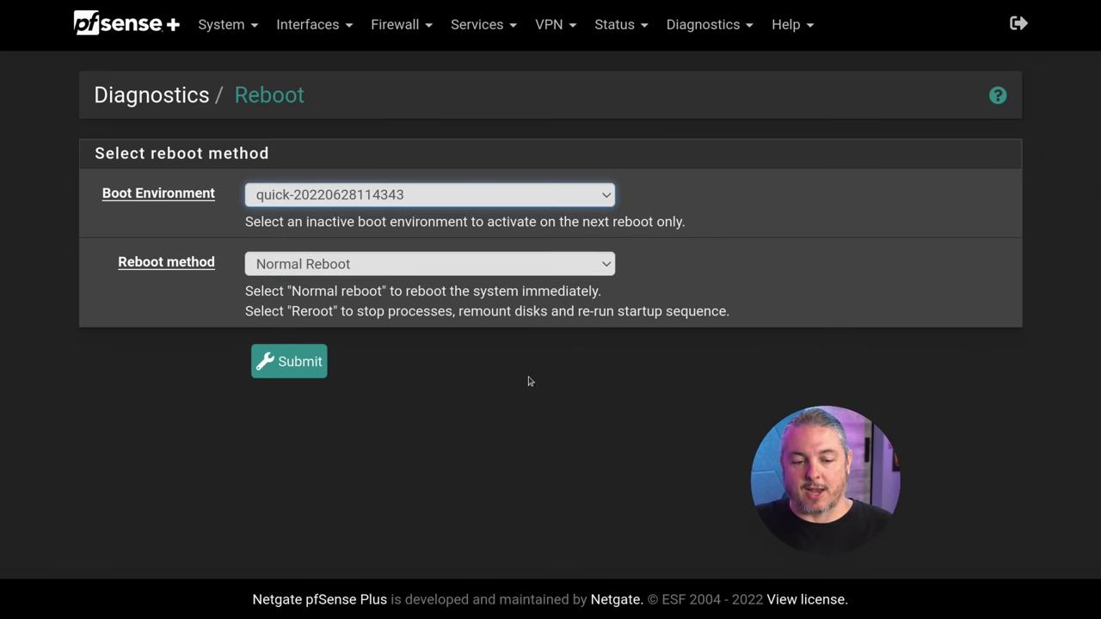
click(221, 24)
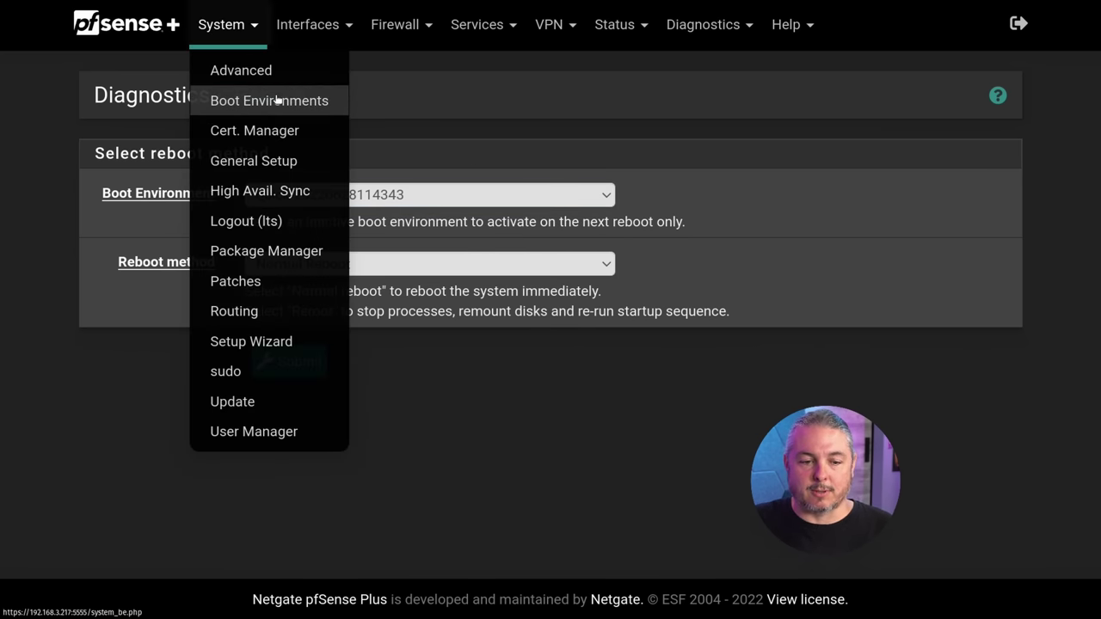
click(277, 98)
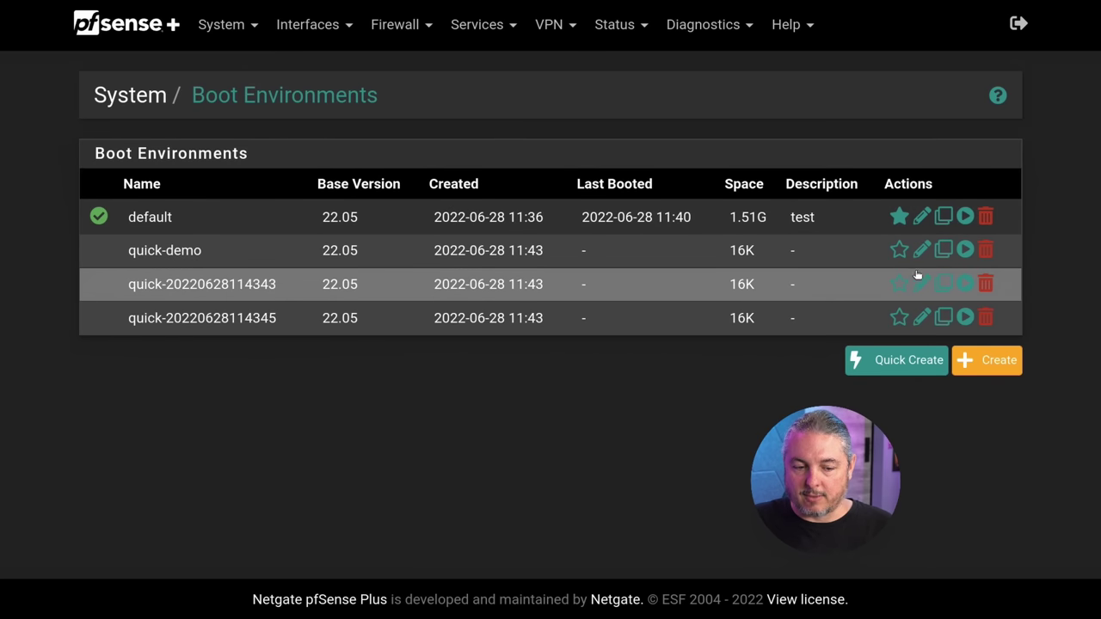
click(983, 279)
key(Return)
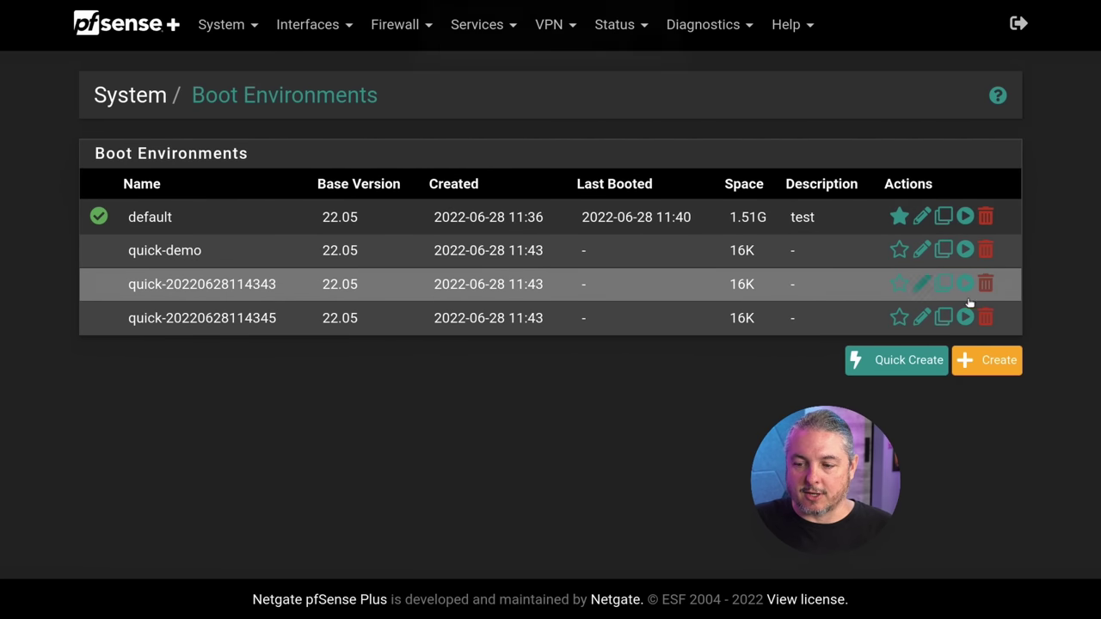
click(985, 284)
key(Return)
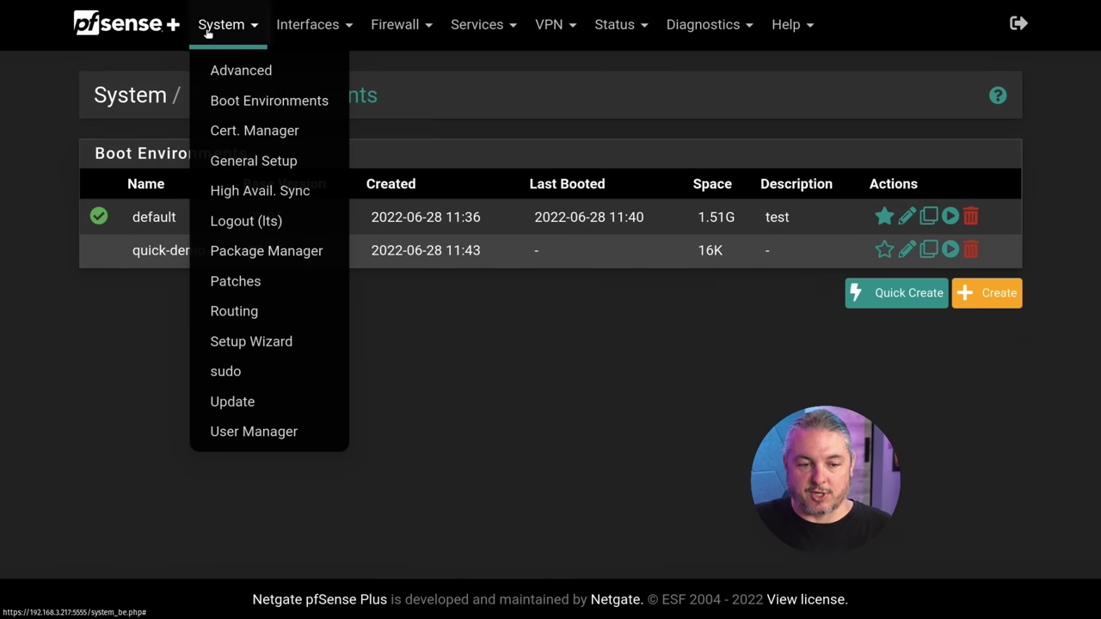
Update the outdated sudo package from the dashboard's installed packages and confirm the reinstallation.
click(121, 29)
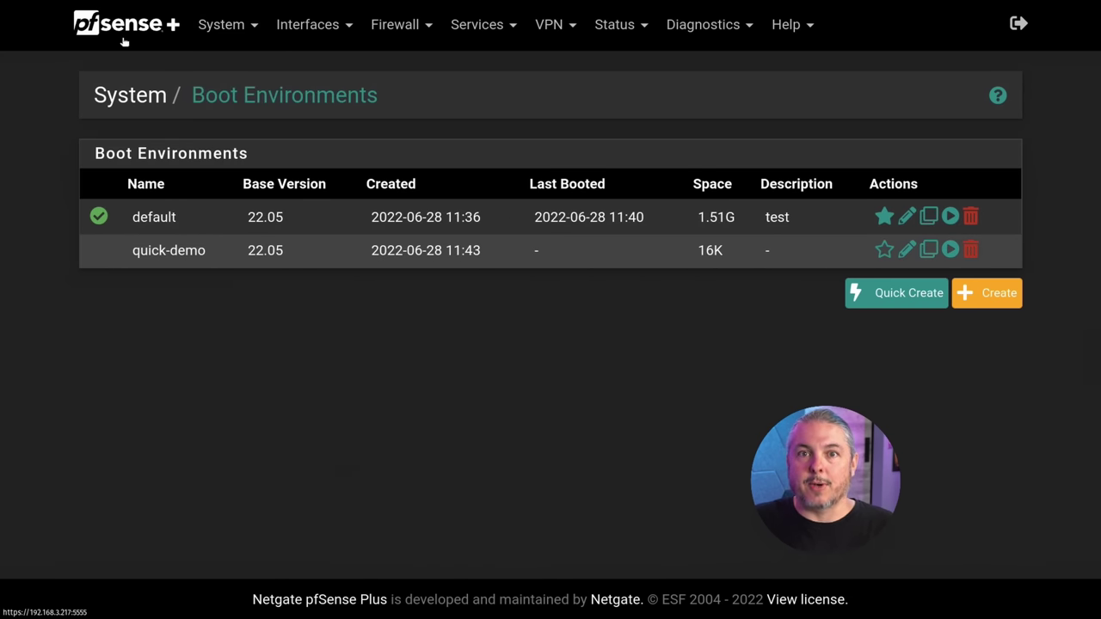
scroll(604, 290, down, 8)
scroll(605, 290, down, 5)
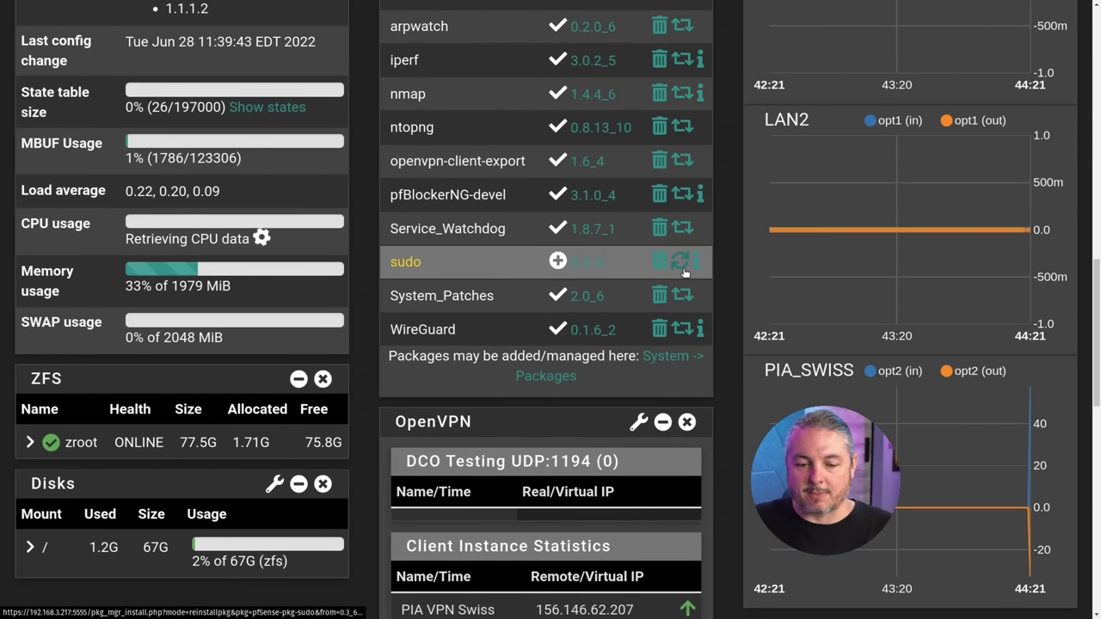
click(683, 270)
click(131, 273)
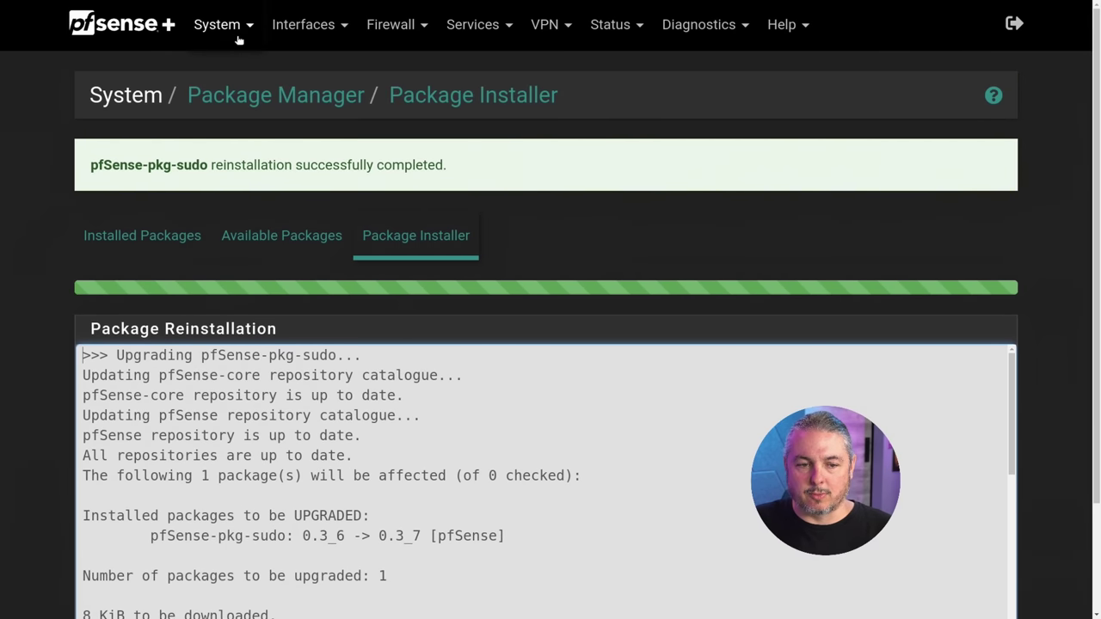
Reboot the firewall one time into the quick-demo boot environment using the Normal Reboot method.
click(238, 34)
click(245, 98)
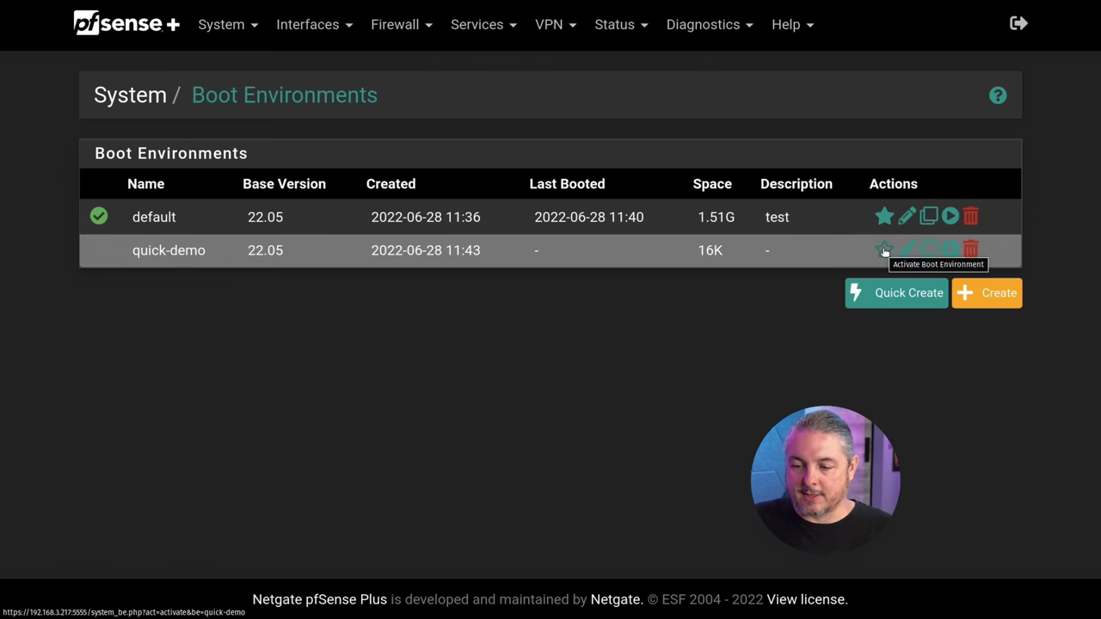
click(949, 249)
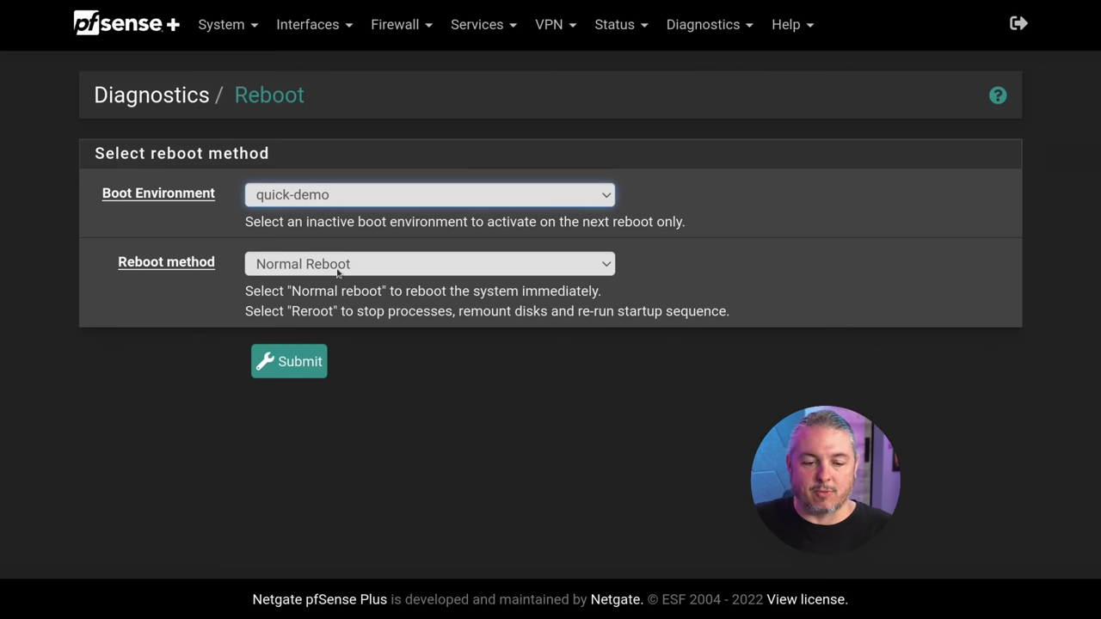
click(350, 195)
click(350, 195)
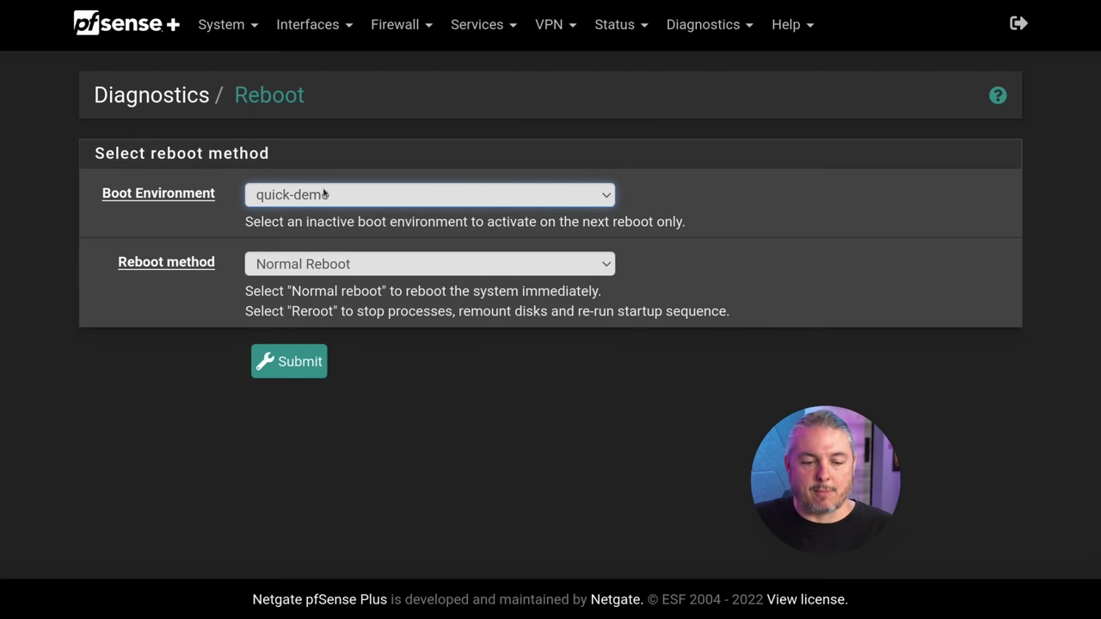
click(299, 363)
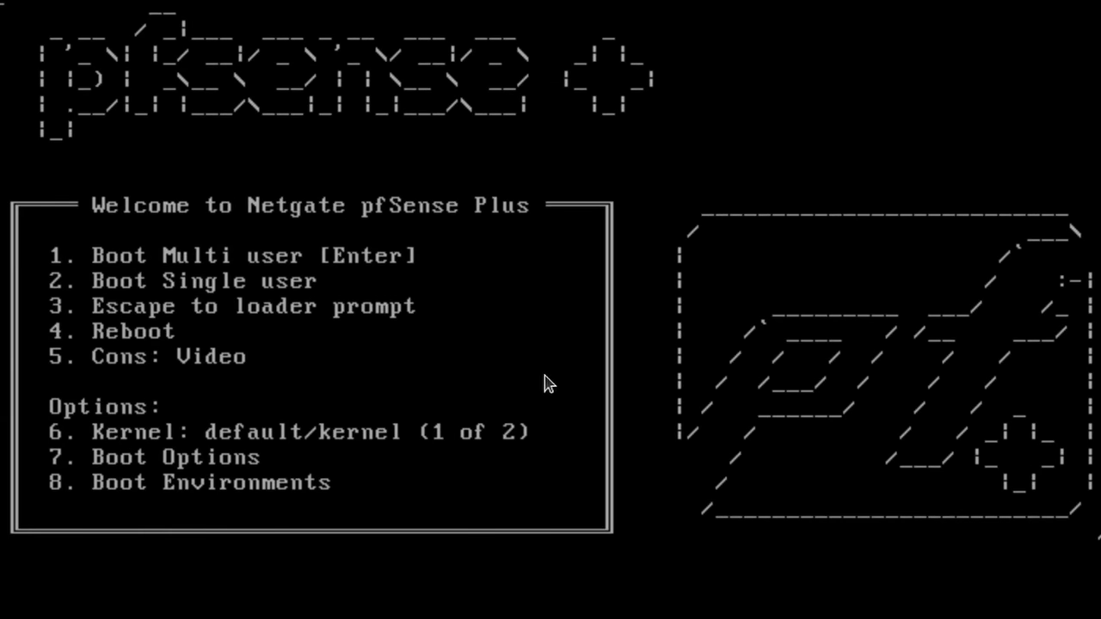
Check the active boot environment in the boot loader, return to its main menu, and boot multi-user.
key(8)
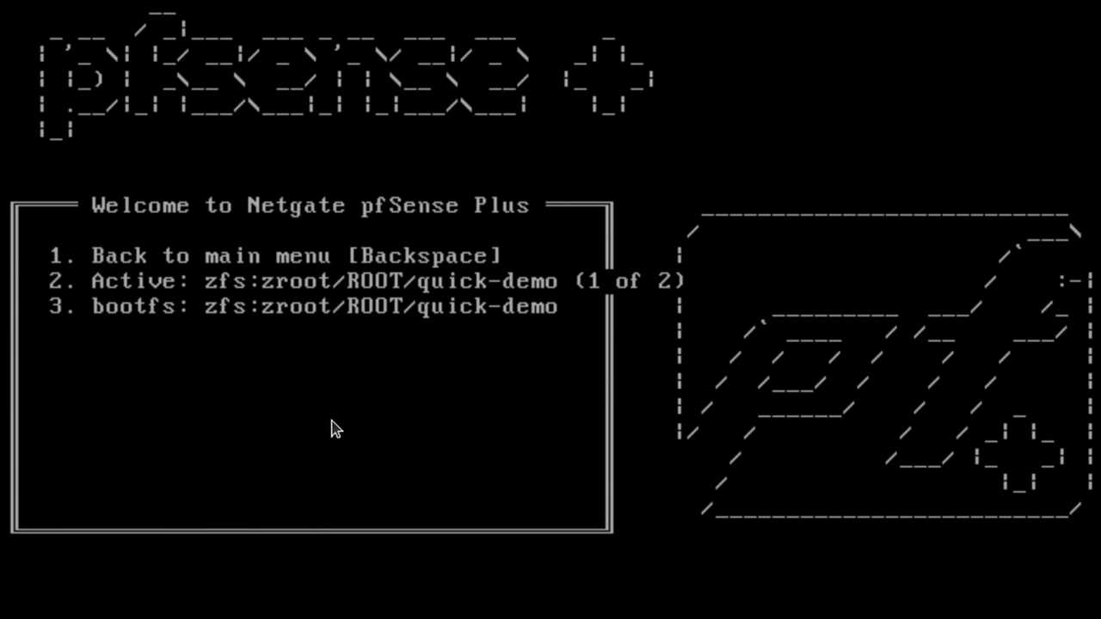
key(BackSpace)
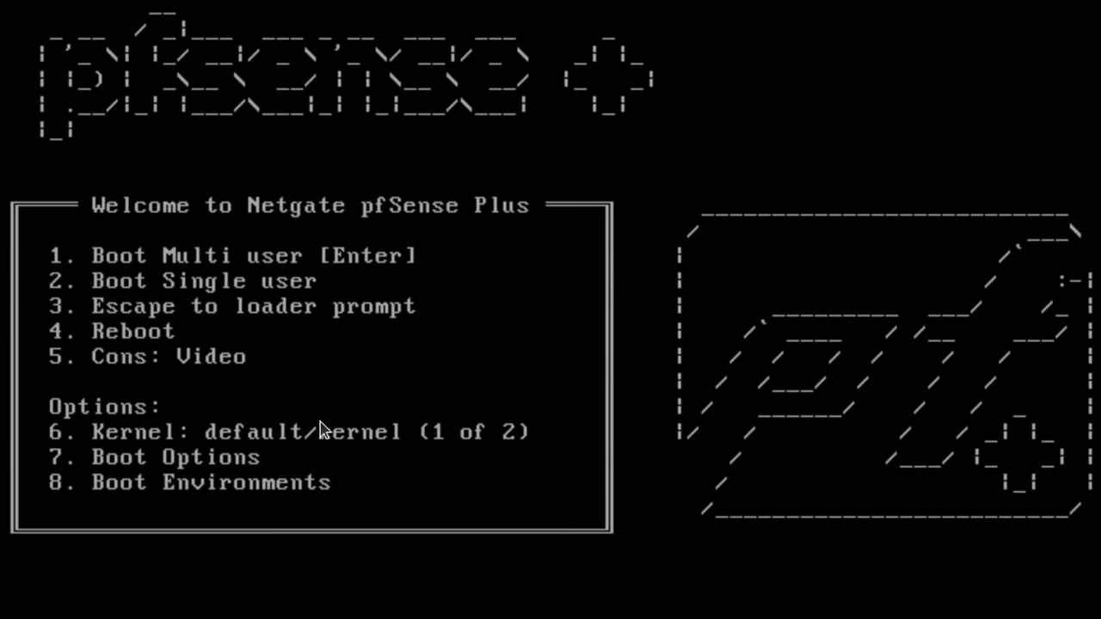
key(Return)
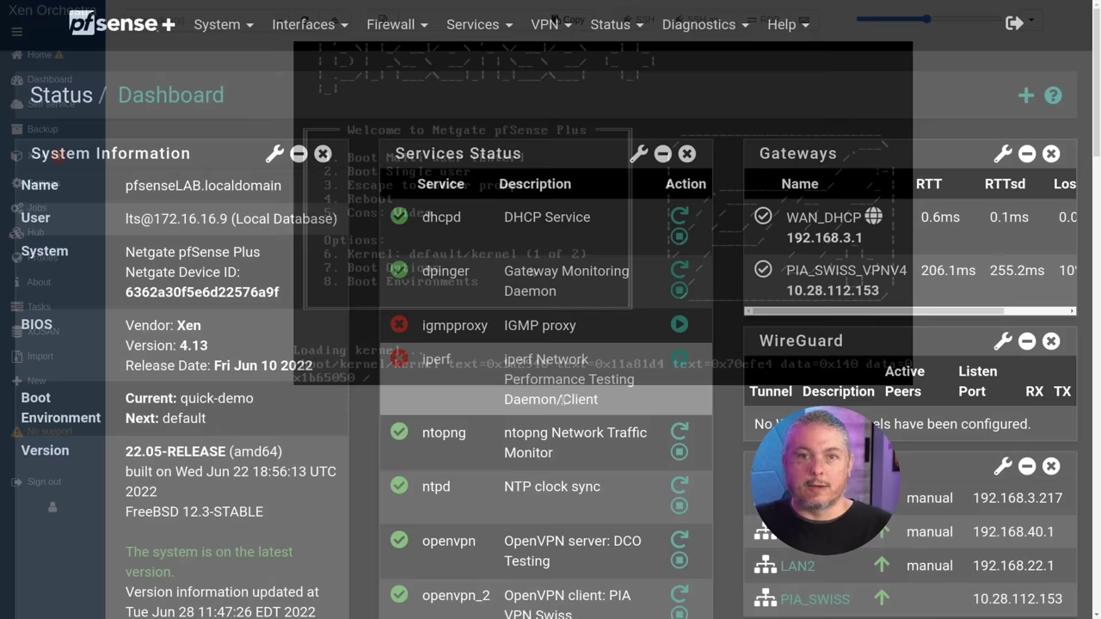
Check the sudo package version among the dashboard's installed packages after the reboot.
scroll(563, 404, down, 8)
scroll(563, 404, down, 5)
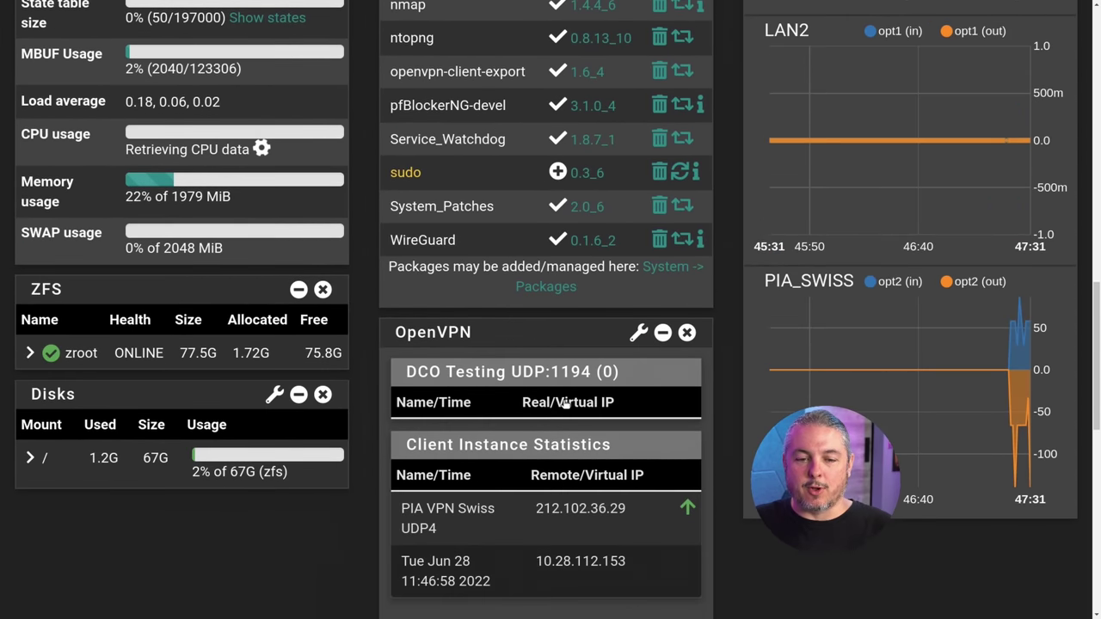
drag(390, 164, 501, 164)
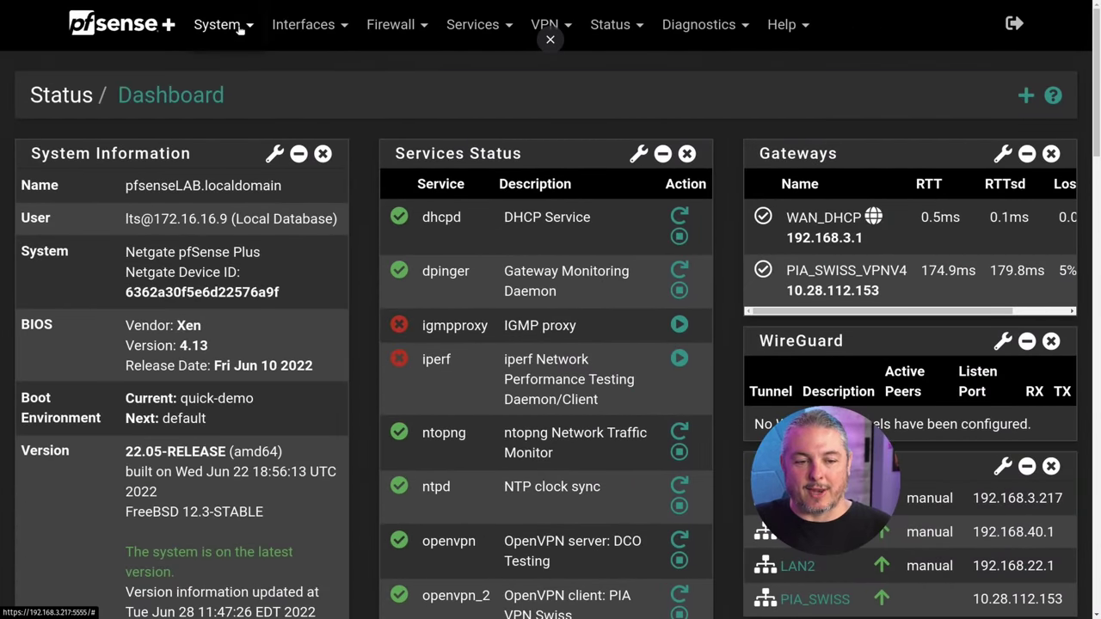
Activate quick-demo as the permanent boot environment in the system's boot environment list.
click(219, 25)
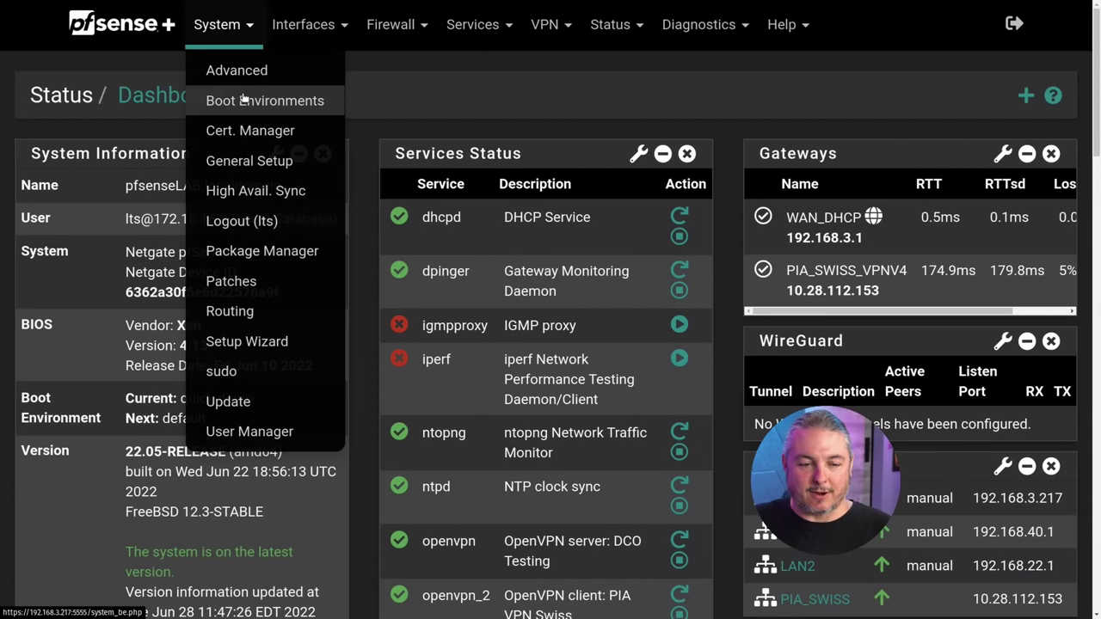
click(244, 99)
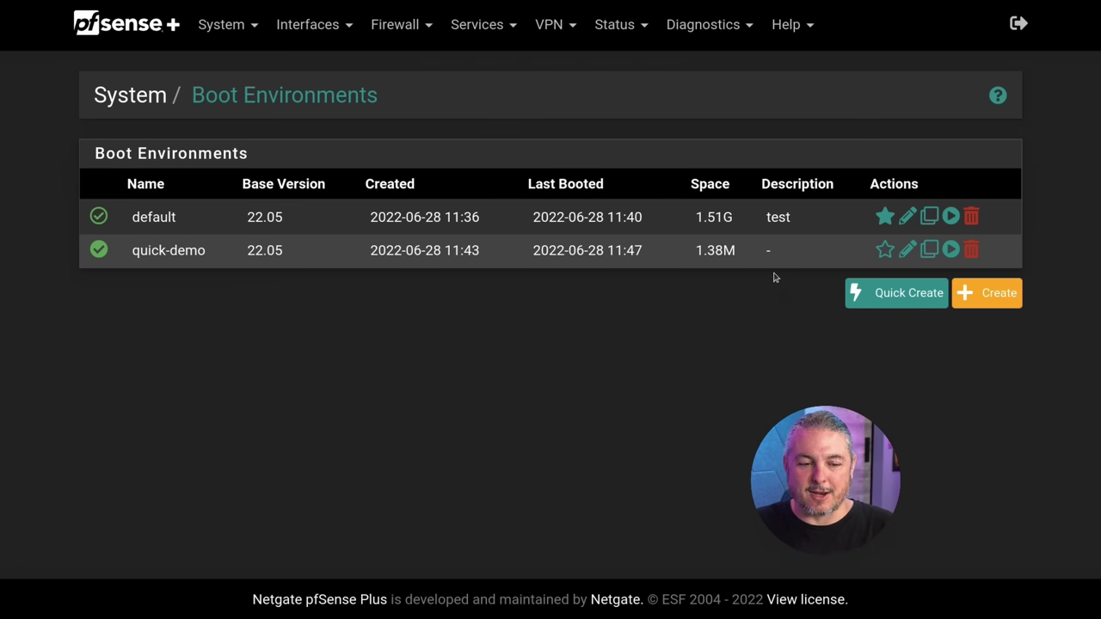
click(883, 250)
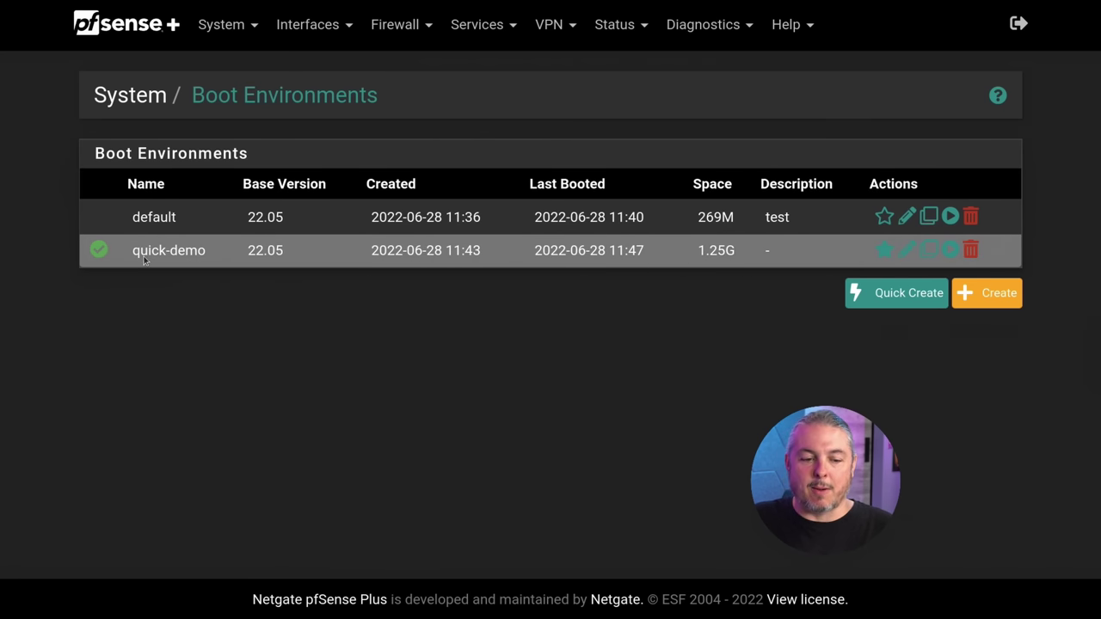